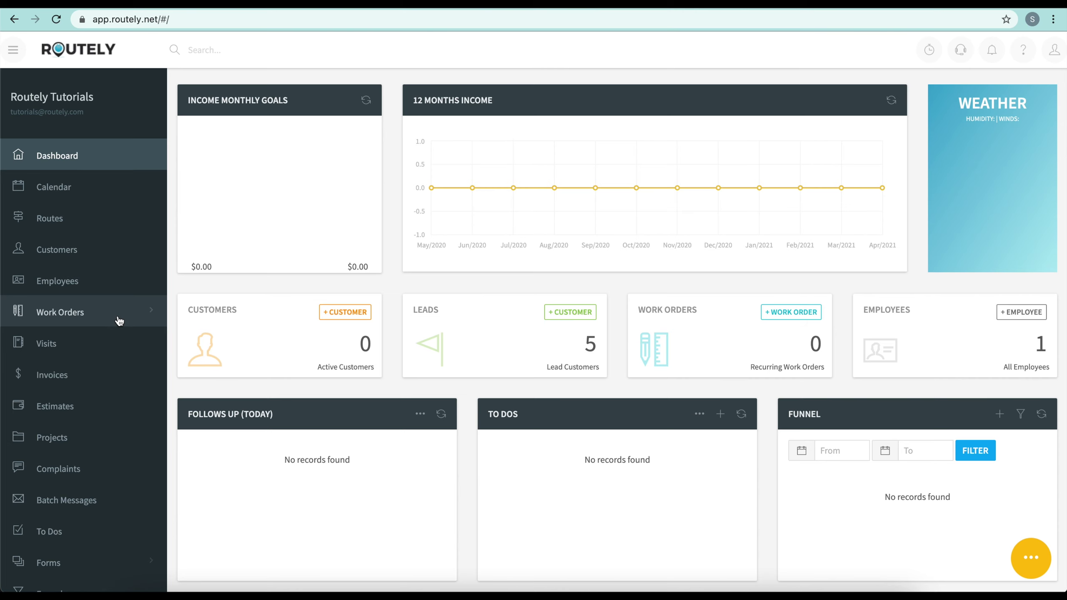
Open the company settings page.
scroll(119, 320, "down", 10)
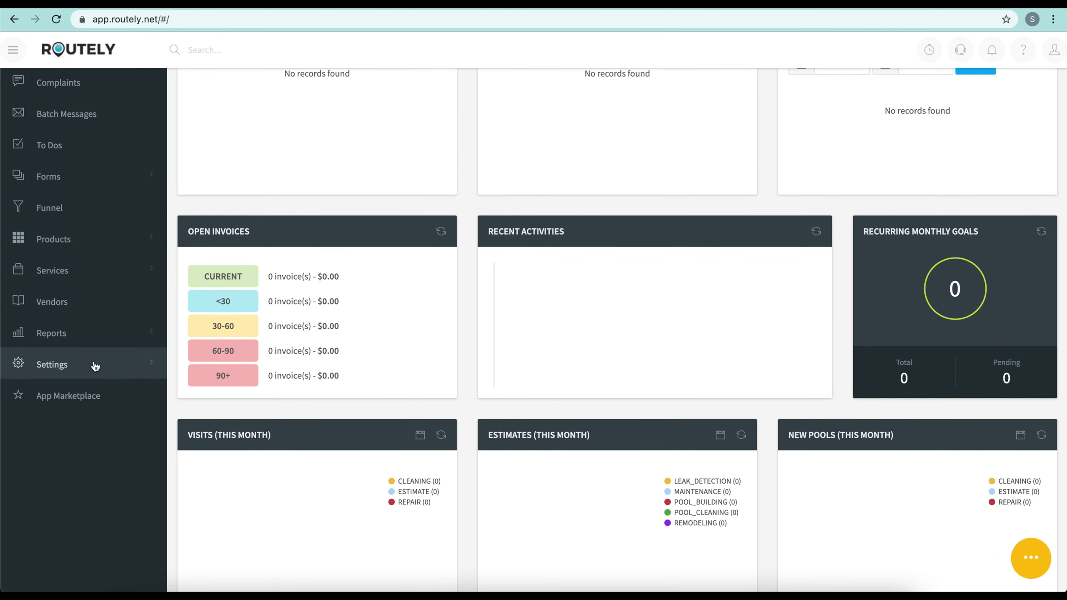
left_click(95, 366)
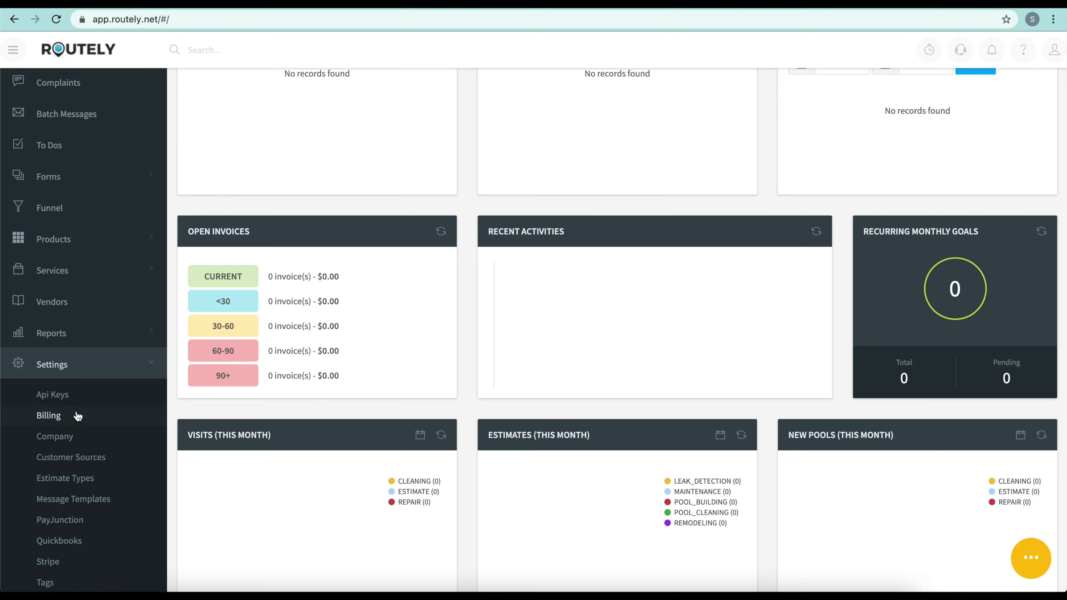
left_click(72, 441)
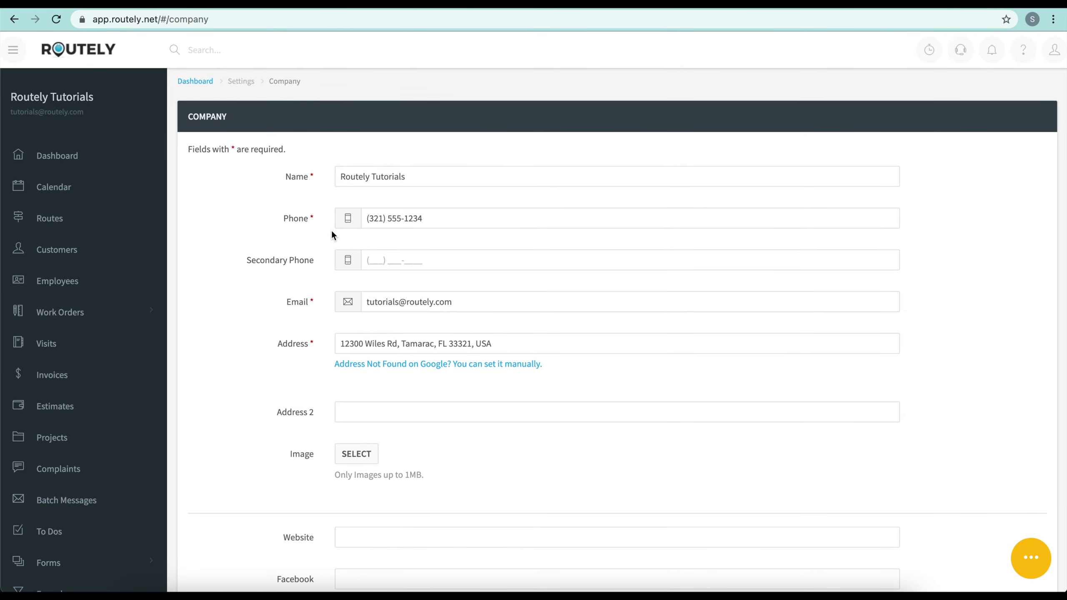
triple_click(433, 293)
left_click(441, 291)
scroll(442, 290, "down", 5)
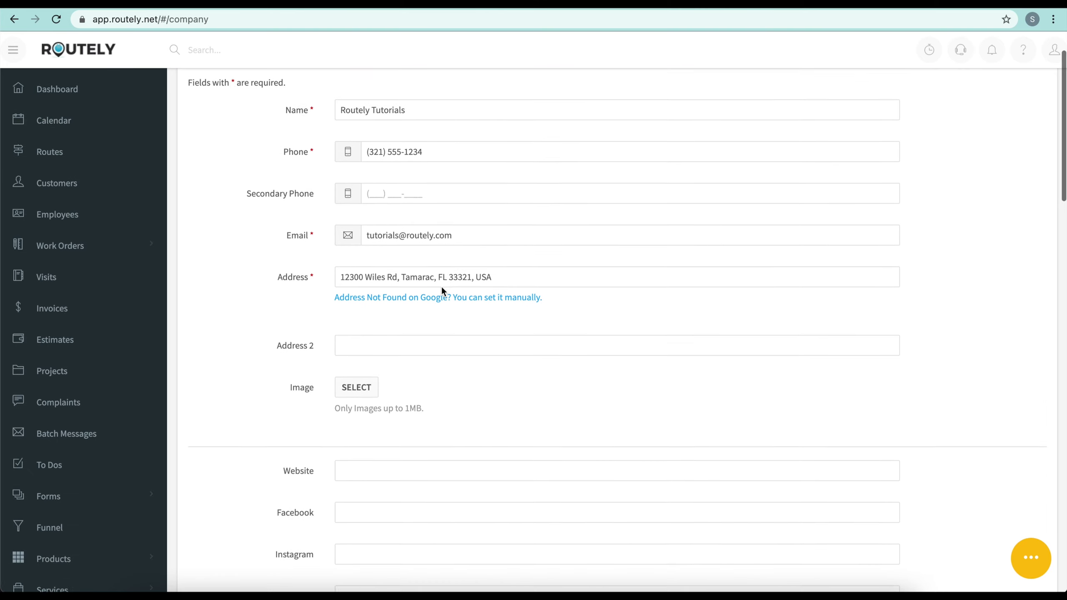
scroll(442, 287, "down", 1)
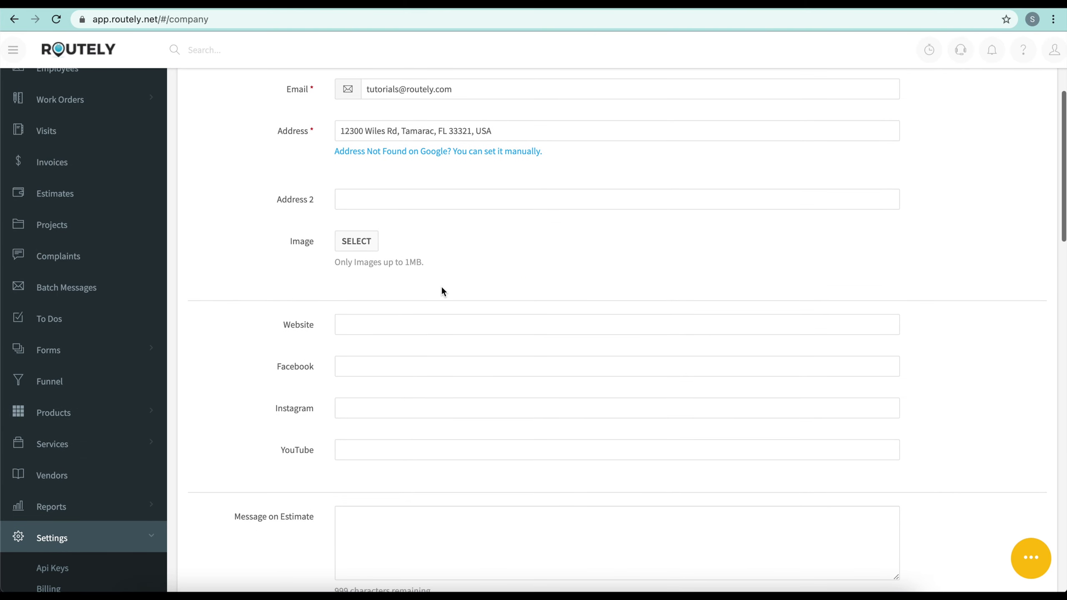
left_click(362, 325)
left_click(368, 351)
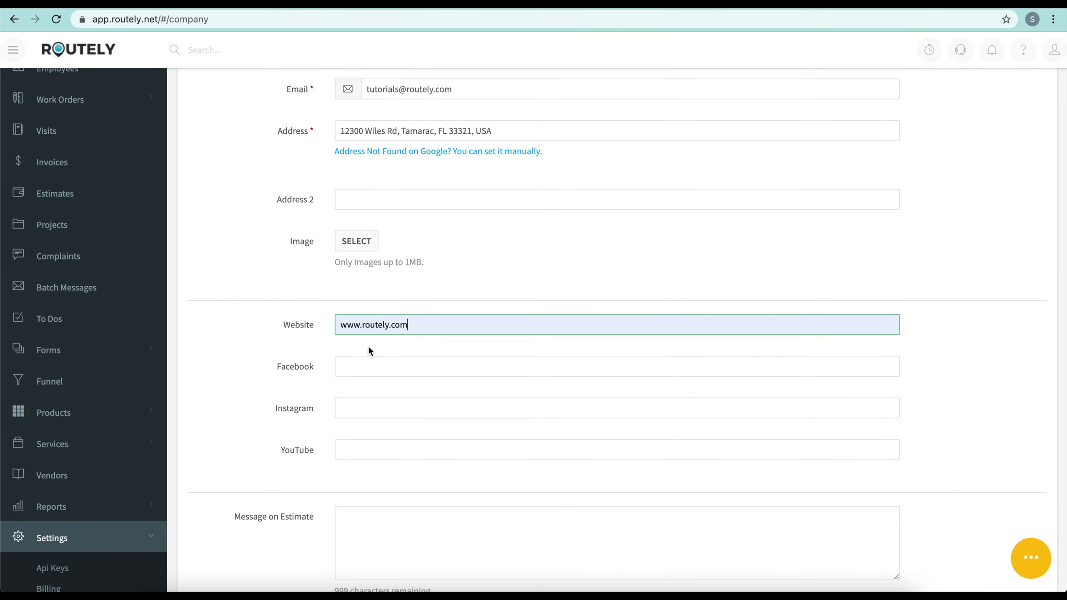
left_click(356, 369)
left_click(364, 389)
left_click(357, 407)
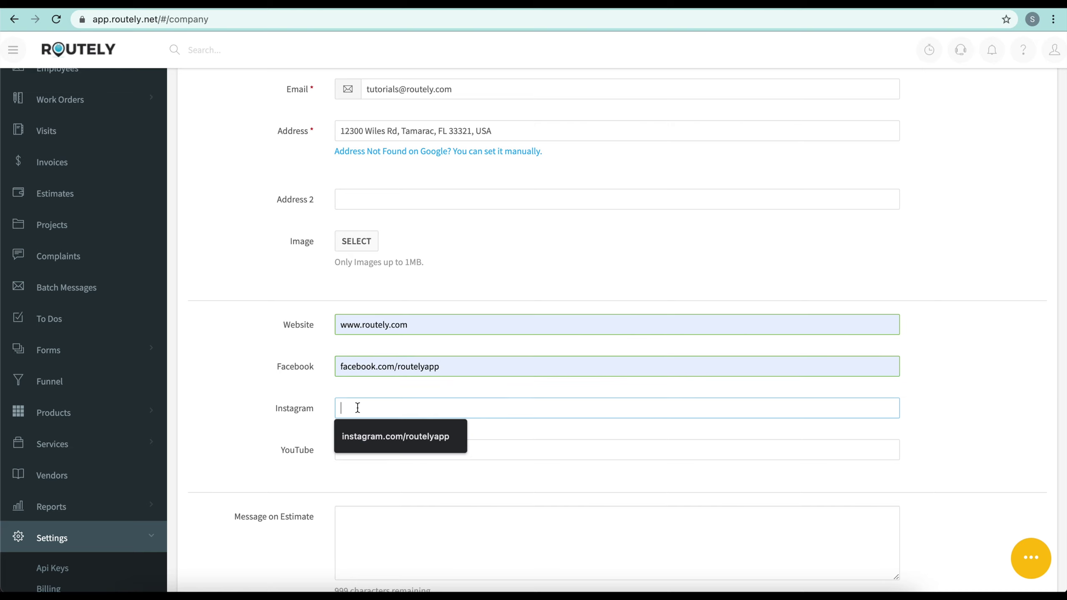
left_click(358, 432)
left_click(353, 450)
left_click(353, 477)
Enter the estimate message "This estimate is valid for 30 days upon receipt".
scroll(353, 479, "down", 4)
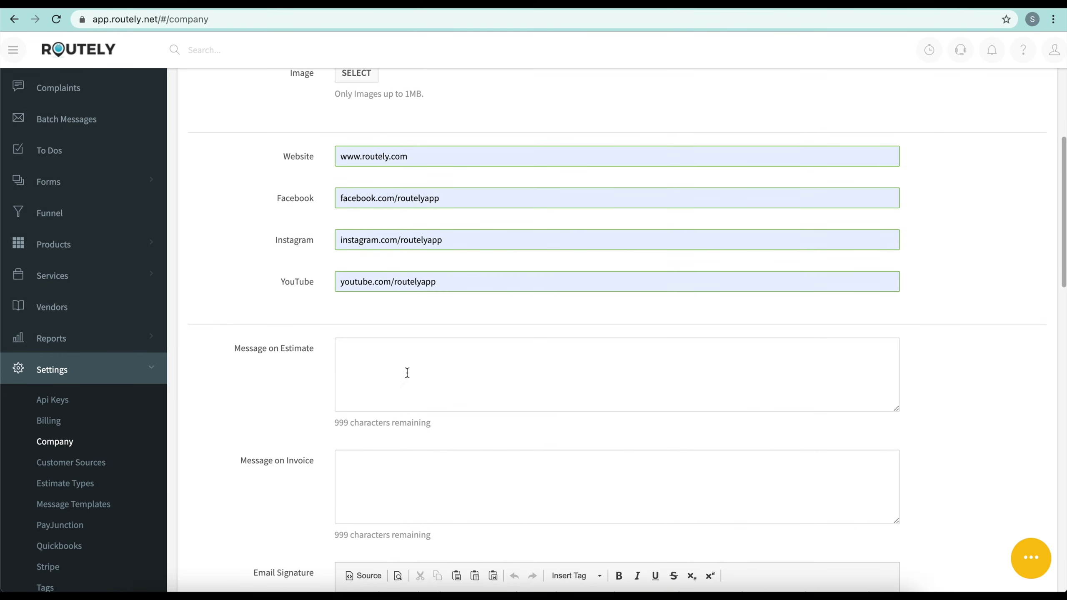
left_click(379, 356)
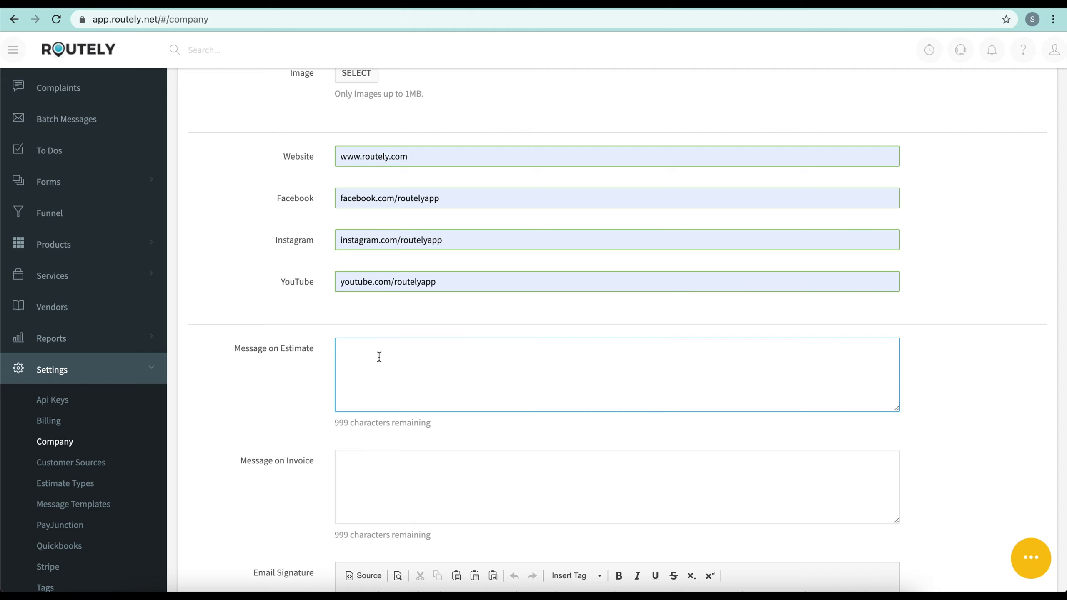
type("This estimate is valid for 30 days u")
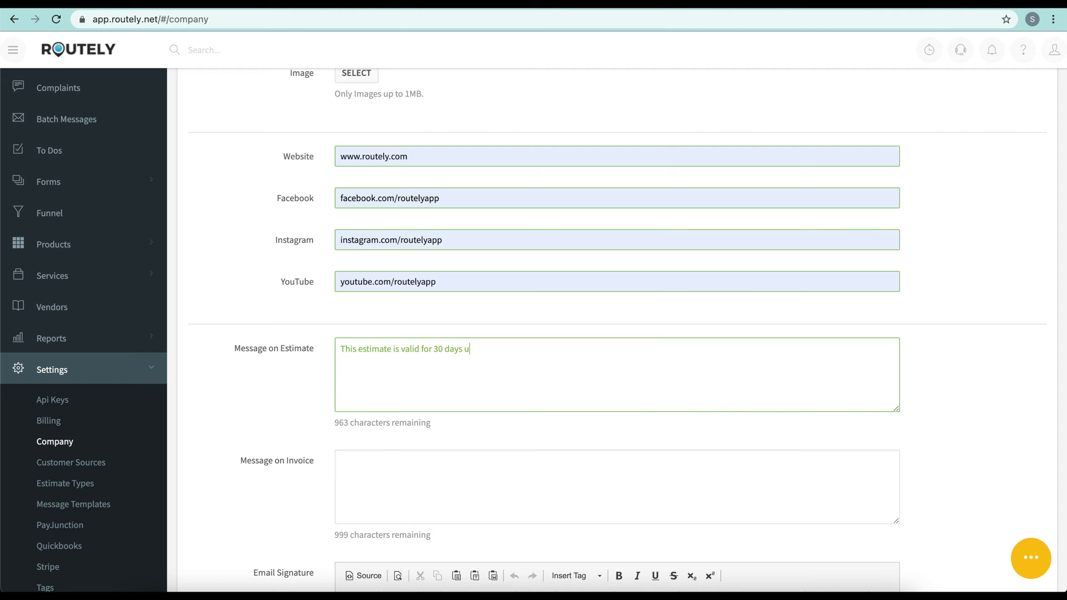
type("pon receipt")
Enter the invoice message "This invoice is due 15 days after receipt".
scroll(410, 481, "down", 2)
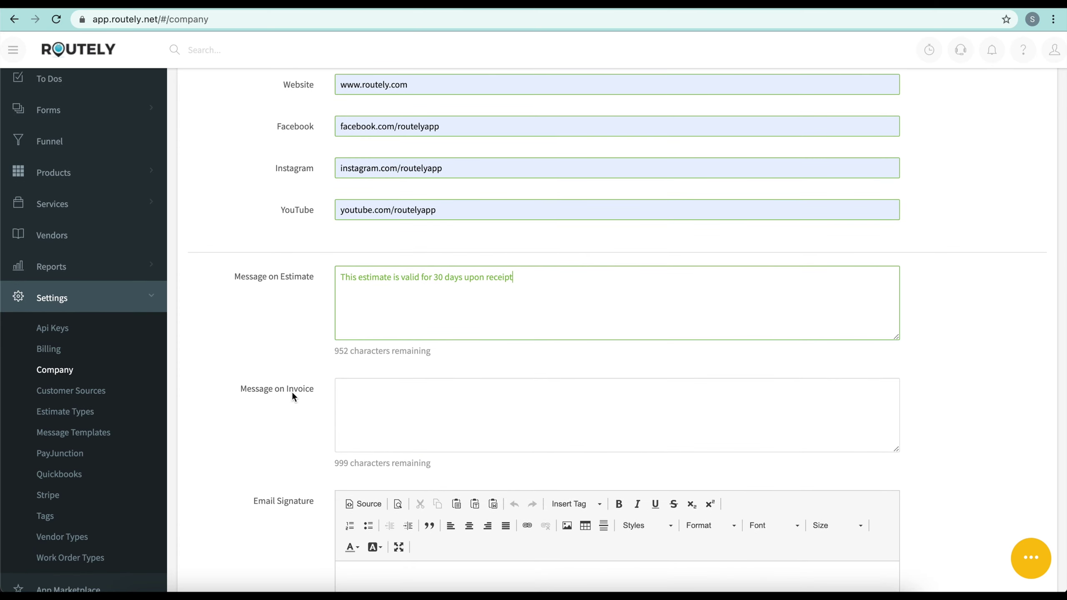
left_click(350, 393)
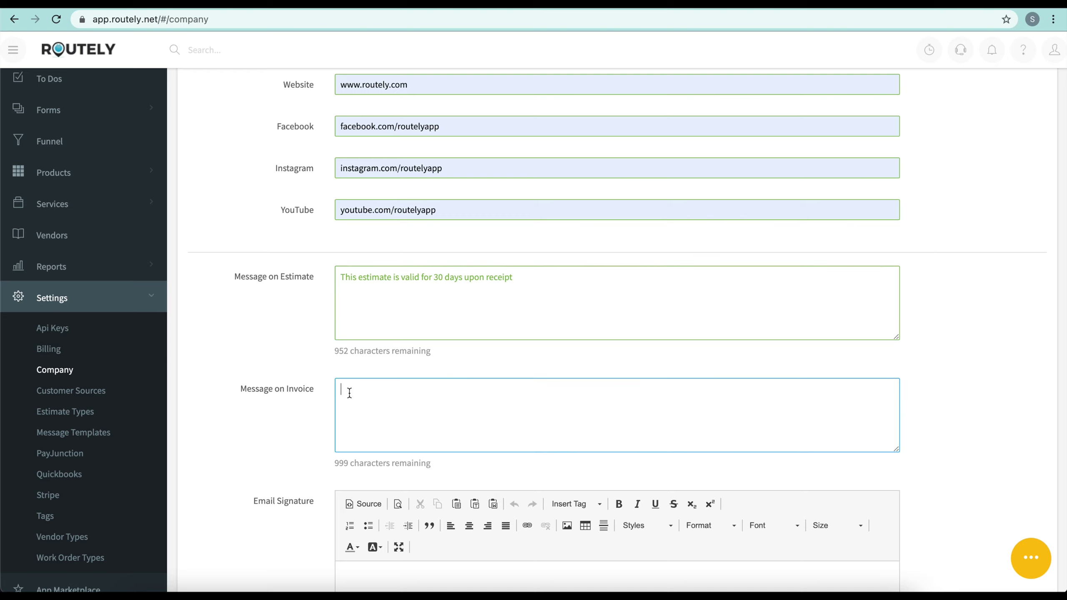
type("This invoice is due 15 days after receipt")
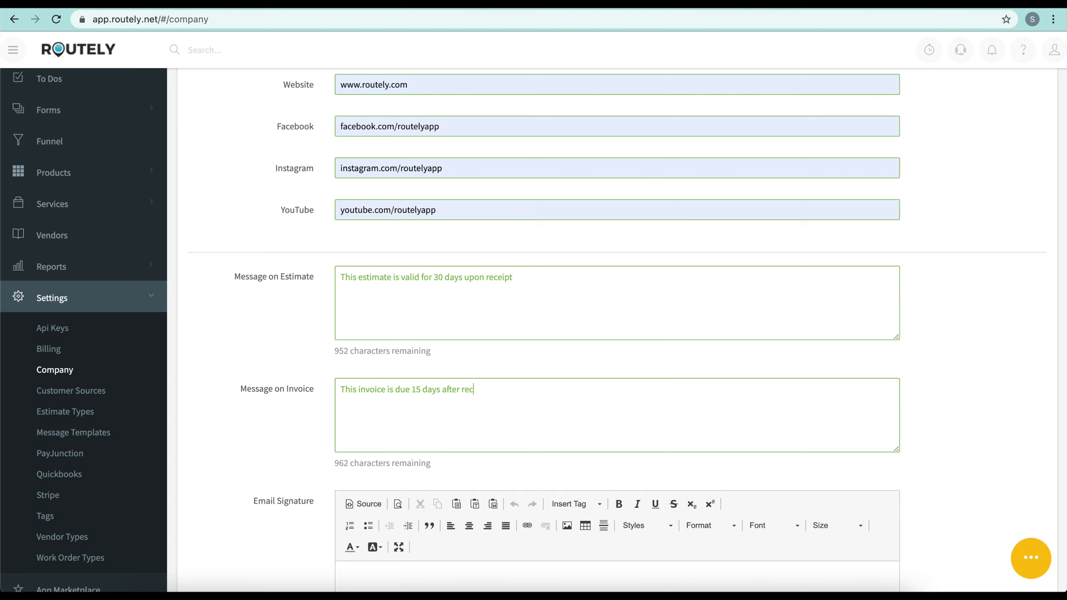
Write an email signature with "Routely team" on the first line and the company's phone number on the second.
scroll(324, 436, "down", 5)
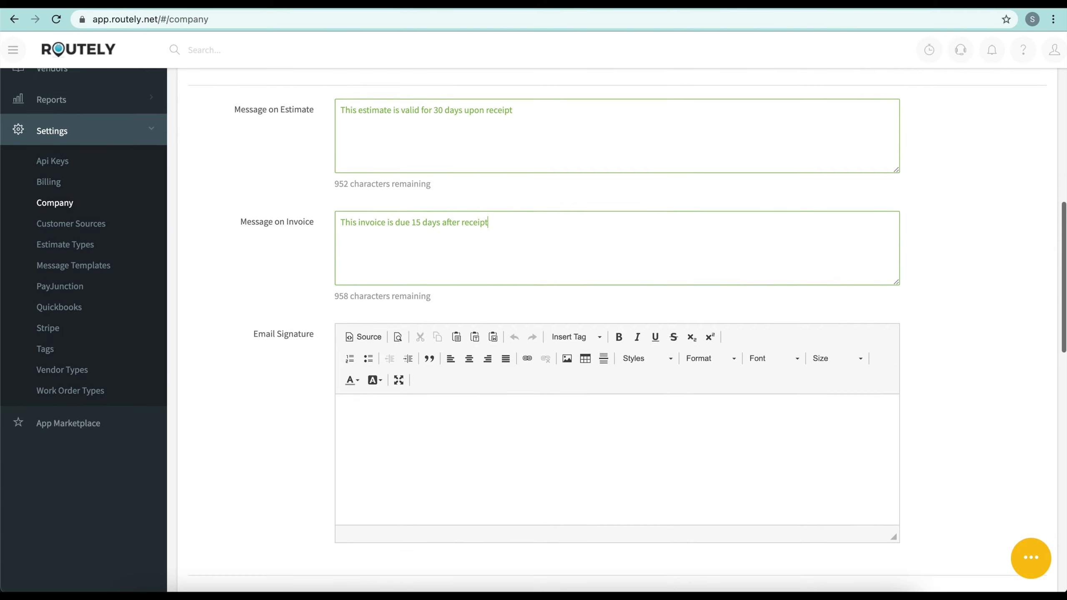
left_click(380, 395)
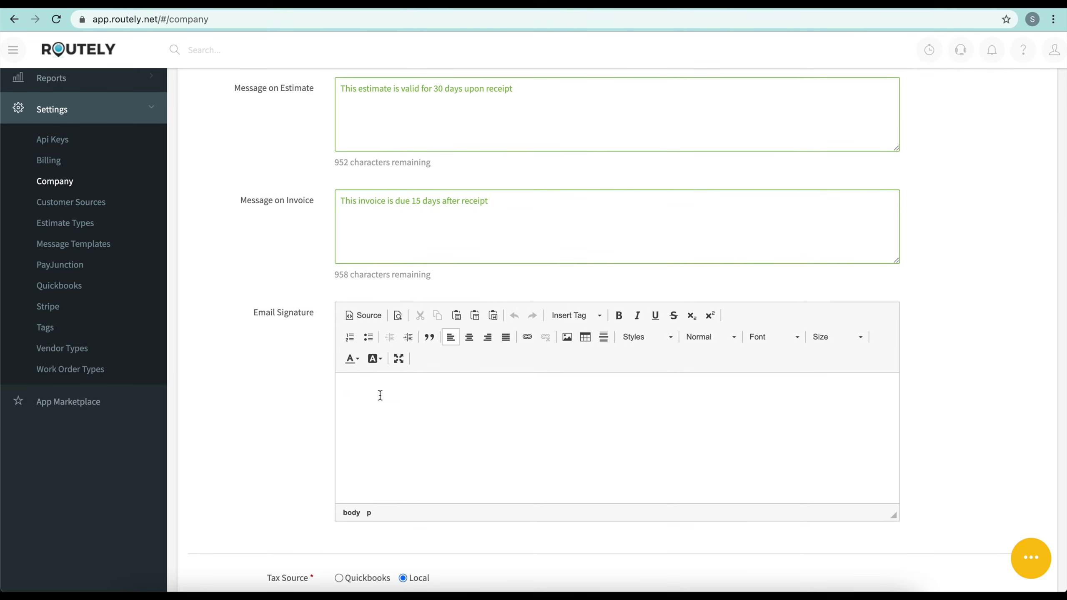
type("Routely team")
key("Return")
type("phone 321 555 1234")
Try Quickbooks as the tax source, check its tax agency choices, and return the tax source to Local.
scroll(423, 383, "down", 6)
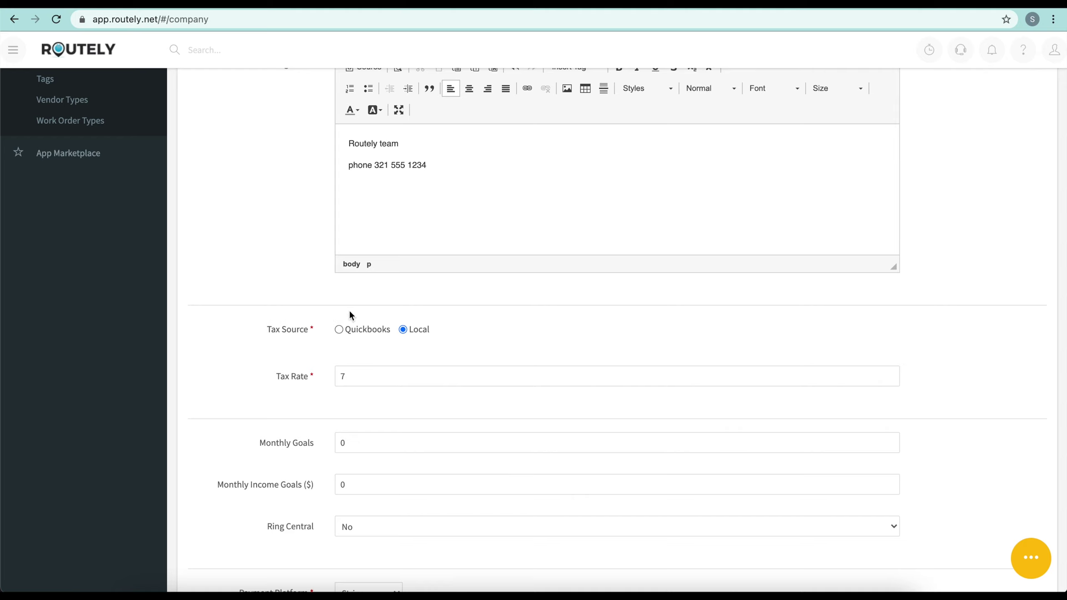
left_click(340, 330)
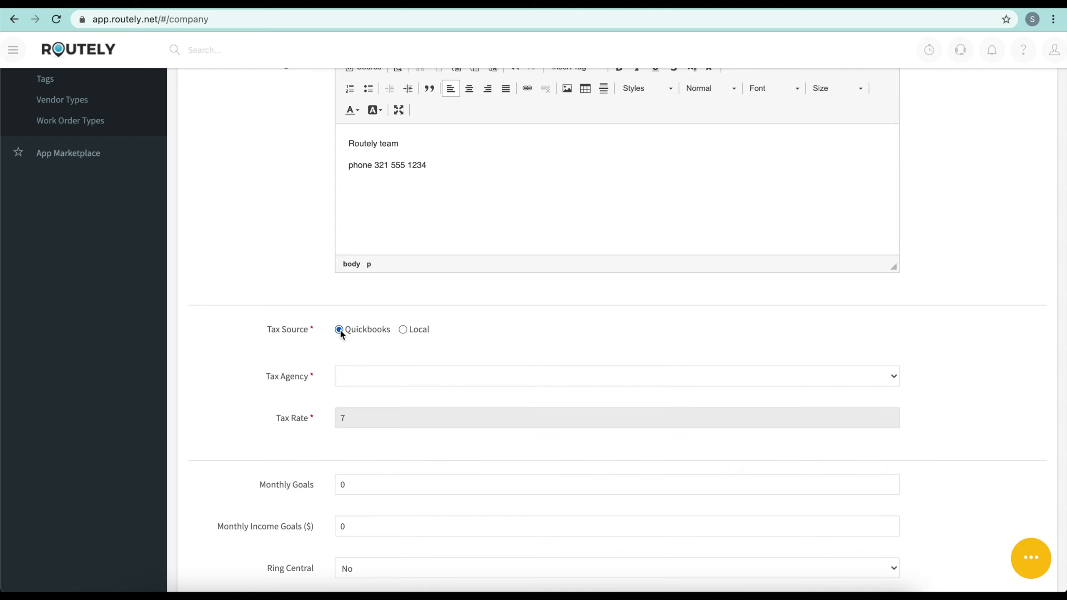
left_click(346, 383)
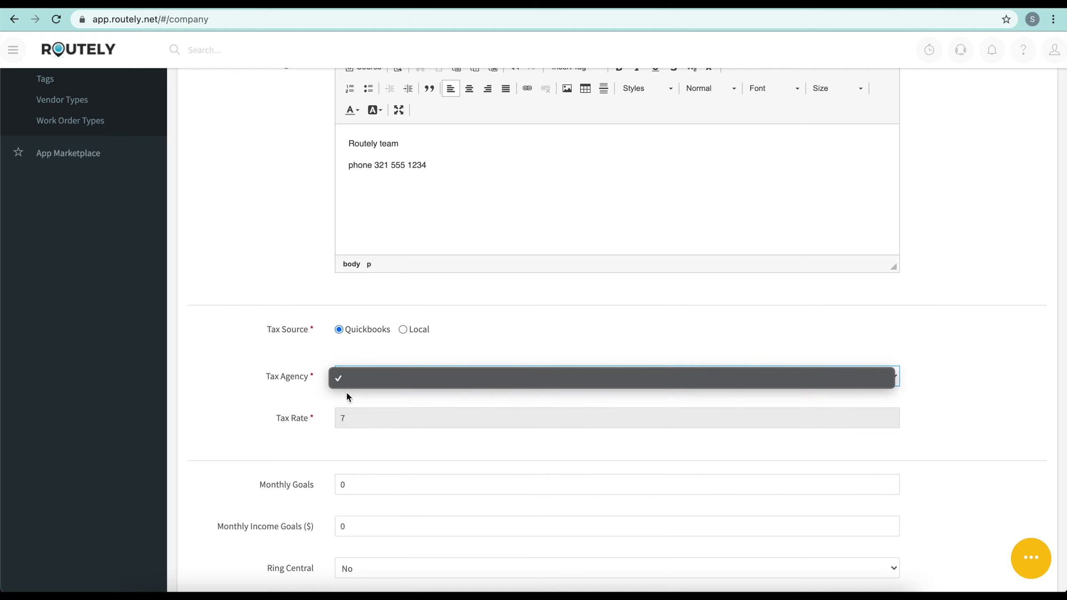
left_click(405, 330)
left_click(404, 330)
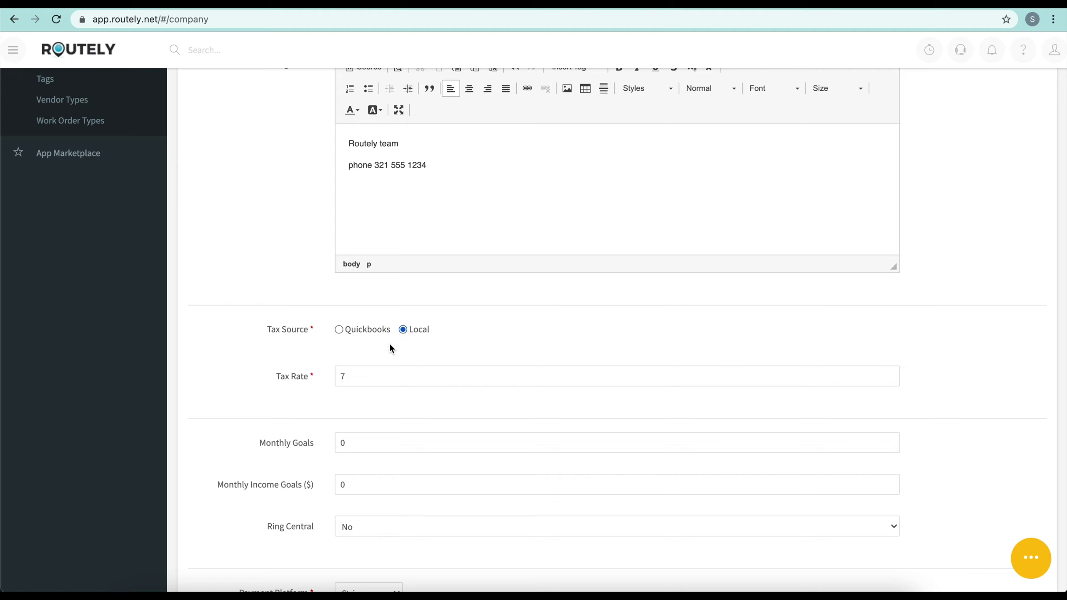
double_click(361, 375)
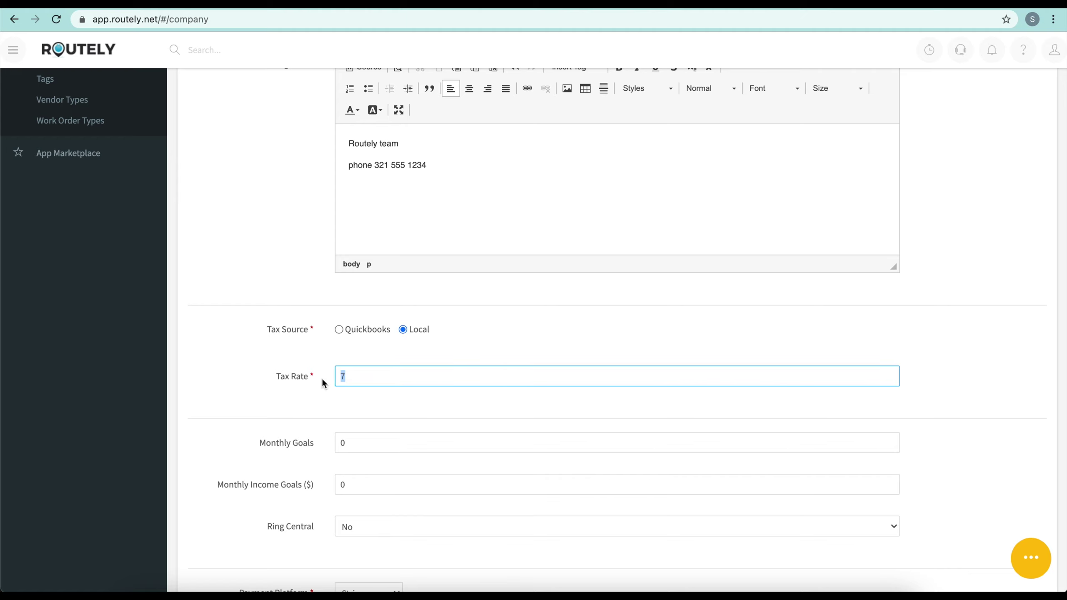
left_click(362, 402)
Set the monthly goals to 30 and the monthly income goals to $45000.
scroll(362, 402, "down", 4)
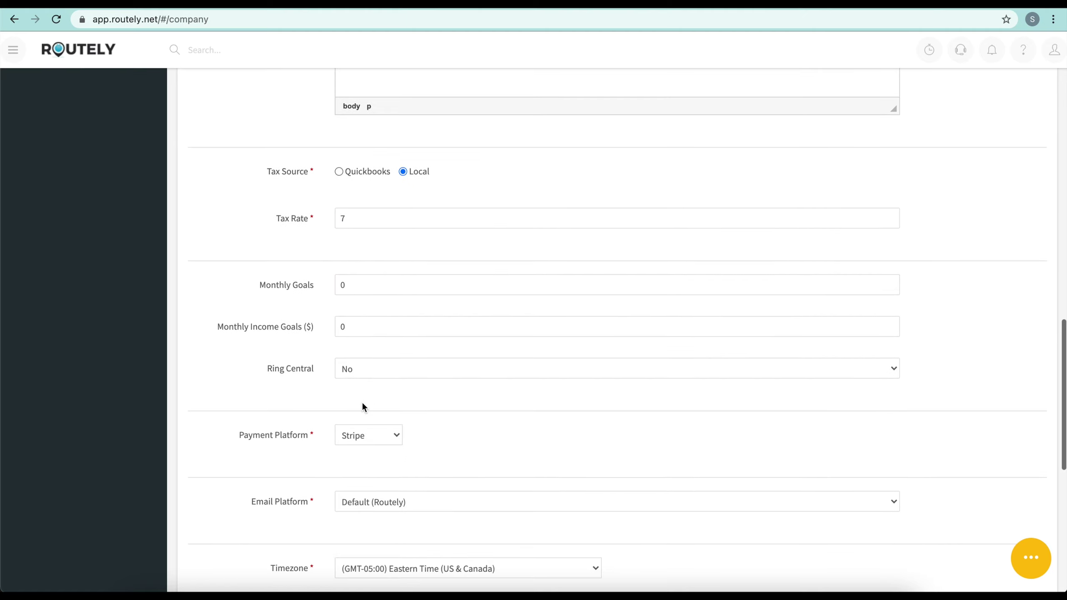
key("Tab")
left_click(325, 305)
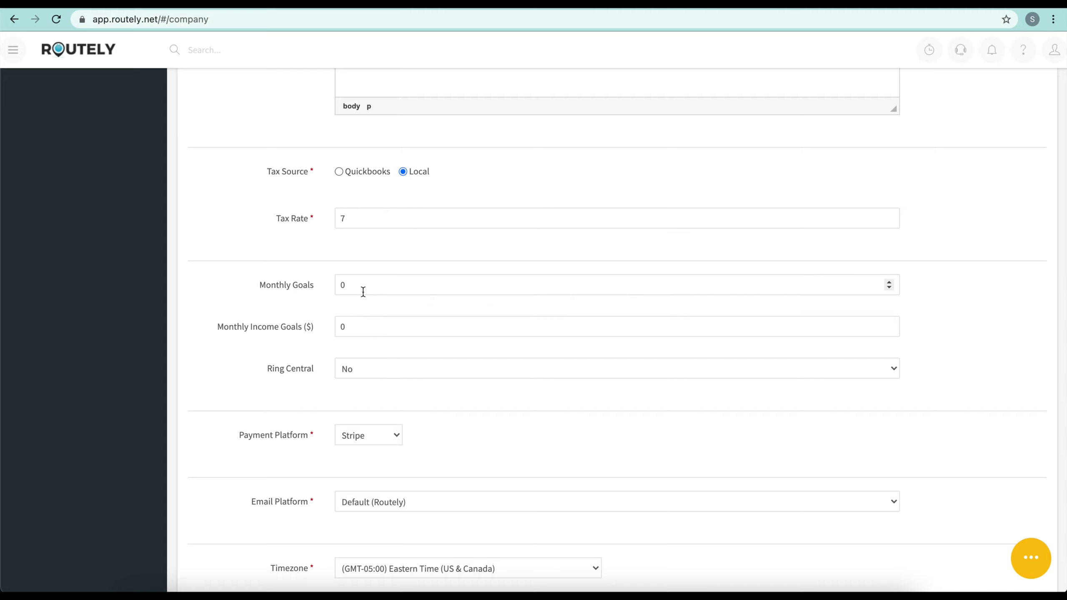
double_click(377, 285)
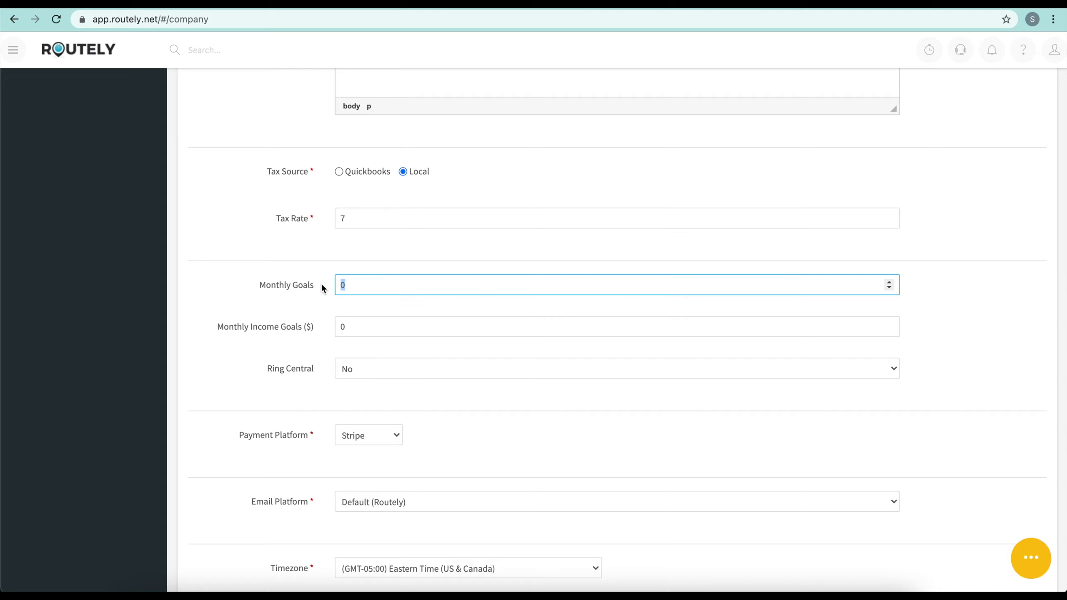
type("25")
key("BackSpace")
key("BackSpace")
type("30")
double_click(362, 324)
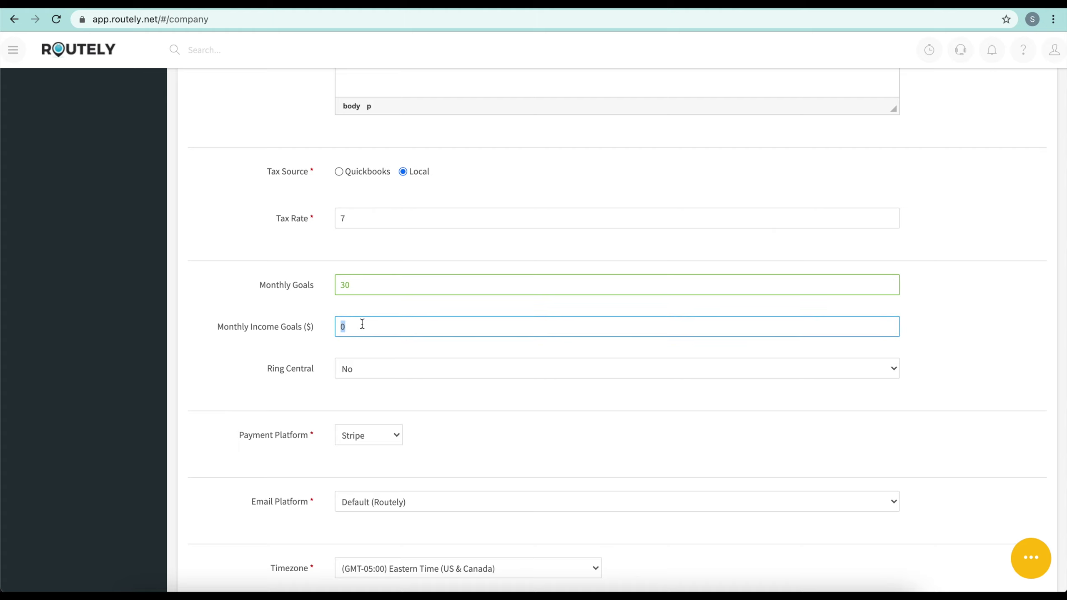
type("45000")
Choose Stripe as the payment platform.
scroll(427, 334, "down", 3)
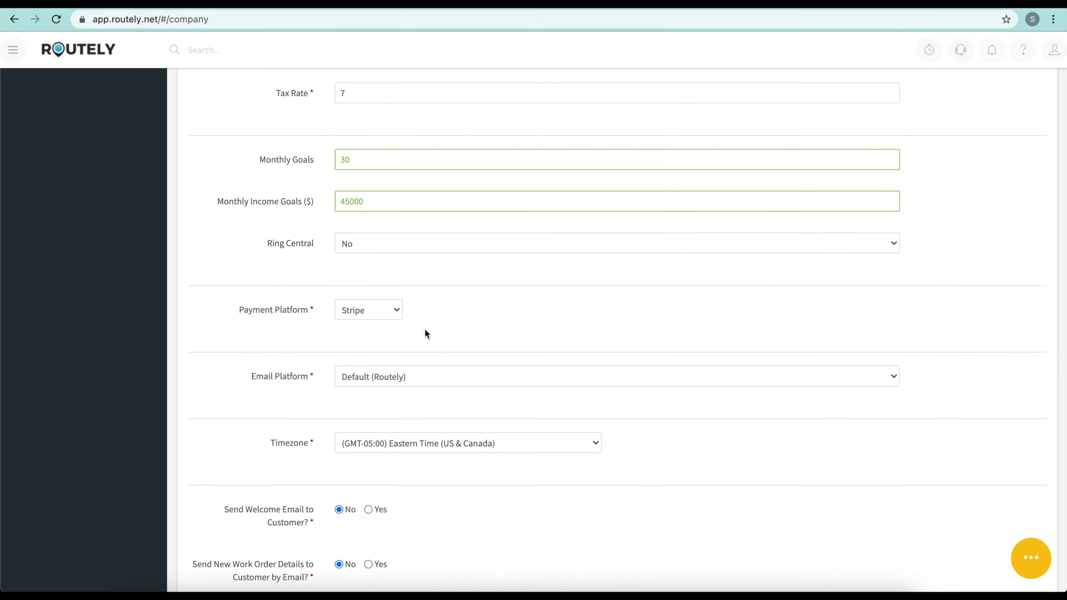
left_click(378, 313)
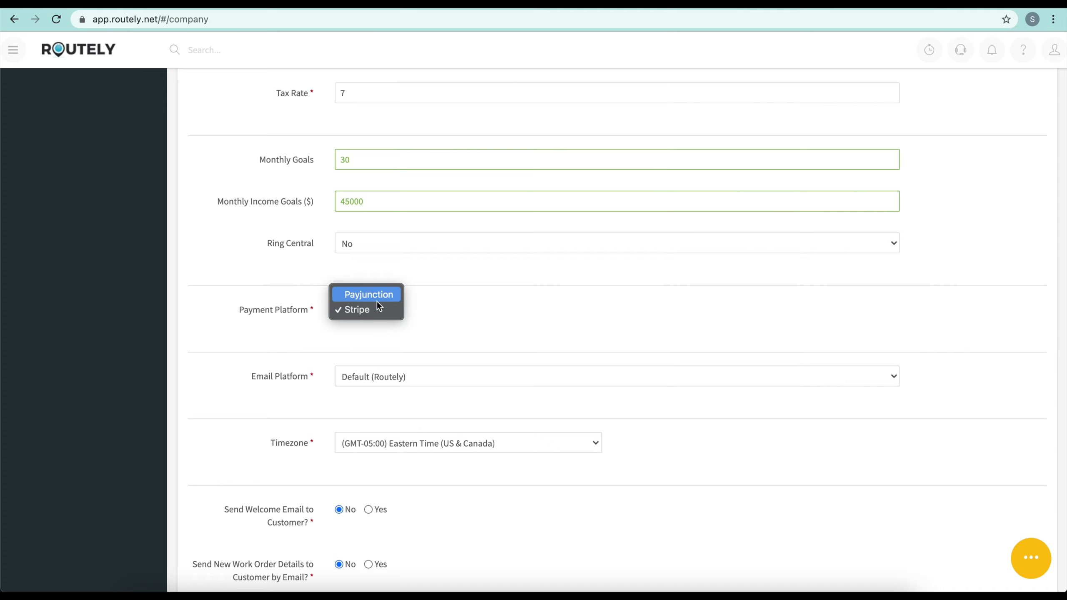
left_click(371, 310)
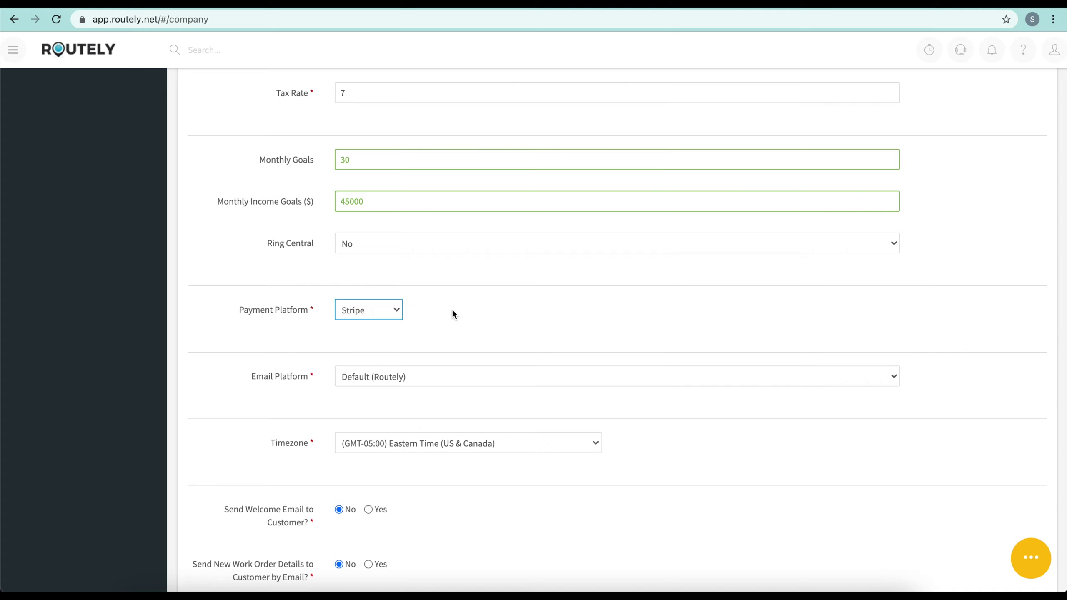
Try Gmail as the email platform and return the choice to Default (Routely).
left_click(418, 381)
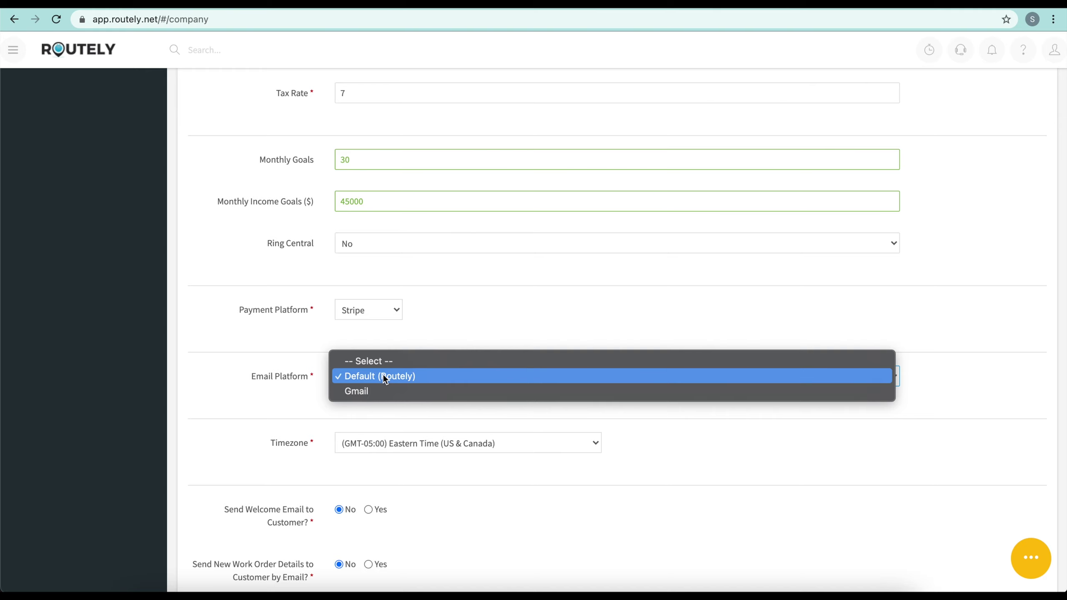
left_click(366, 390)
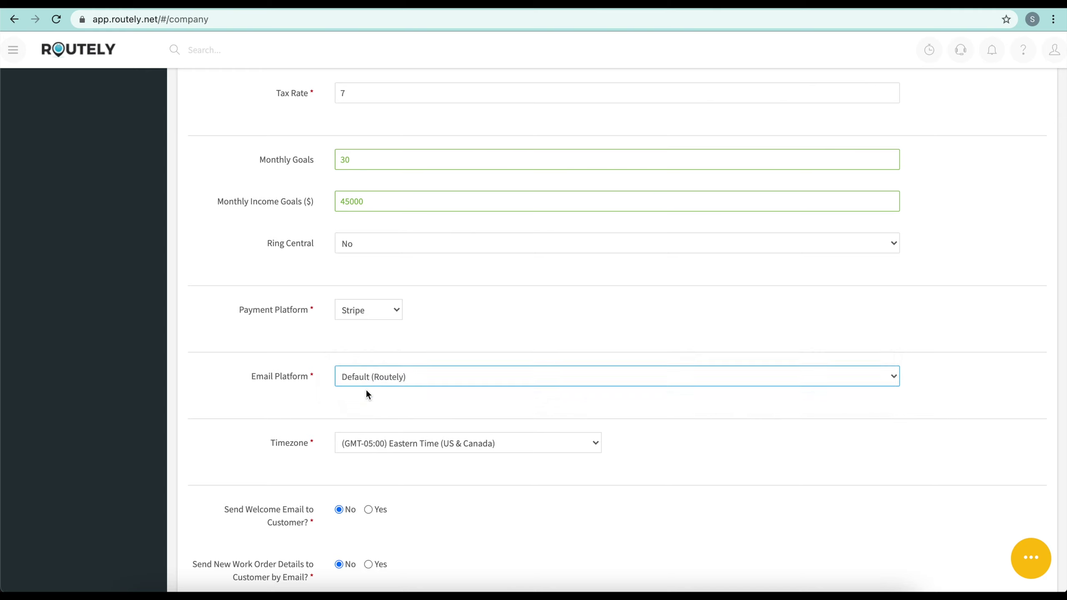
scroll(299, 414, "down", 1)
scroll(297, 416, "down", 2)
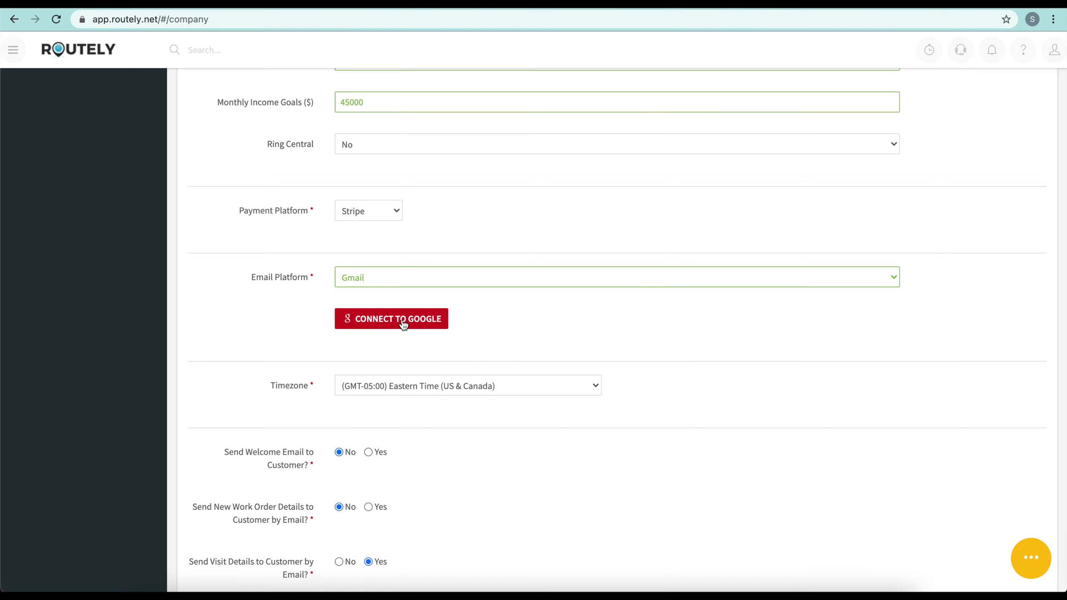
left_click(399, 279)
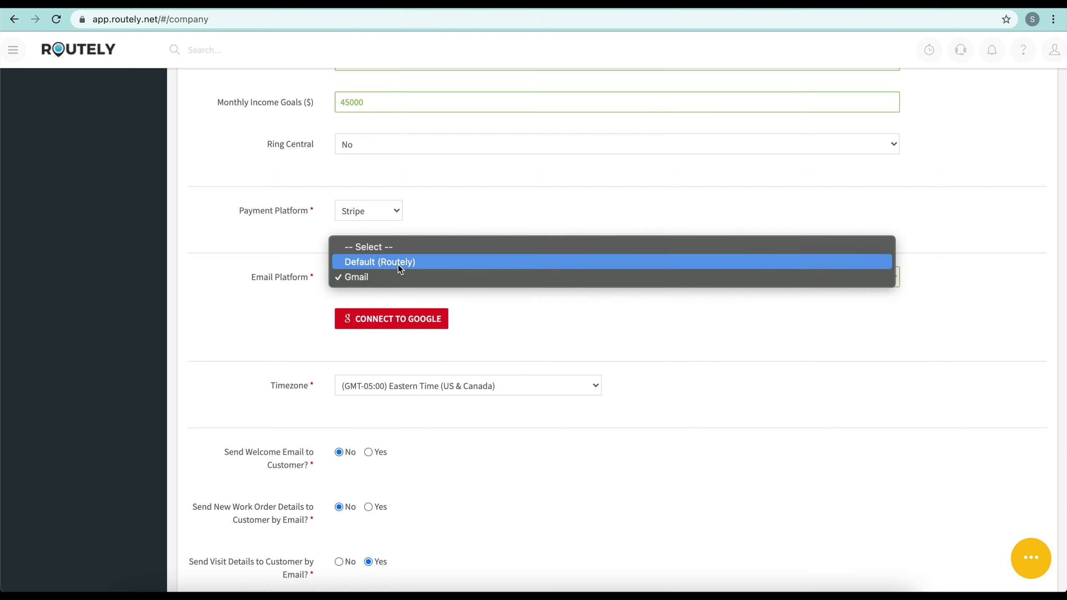
left_click(399, 264)
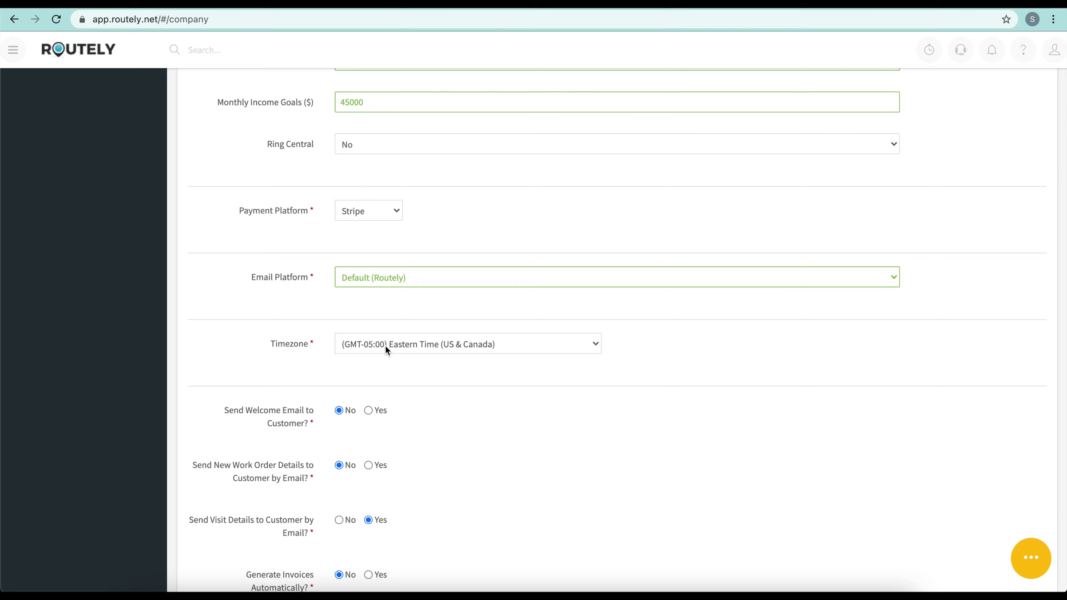
Choose (GMT-05:00) Eastern Time (US & Canada) as the company's timezone.
left_click(386, 348)
scroll(401, 244, "down", 4)
scroll(401, 246, "down", 1)
scroll(402, 246, "up", 4)
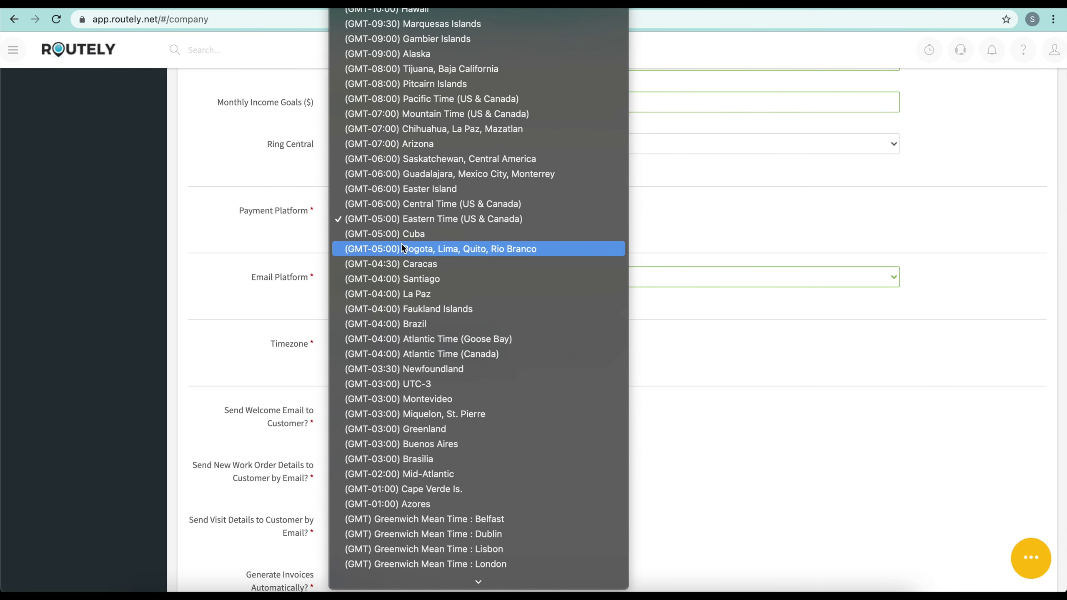
left_click(377, 221)
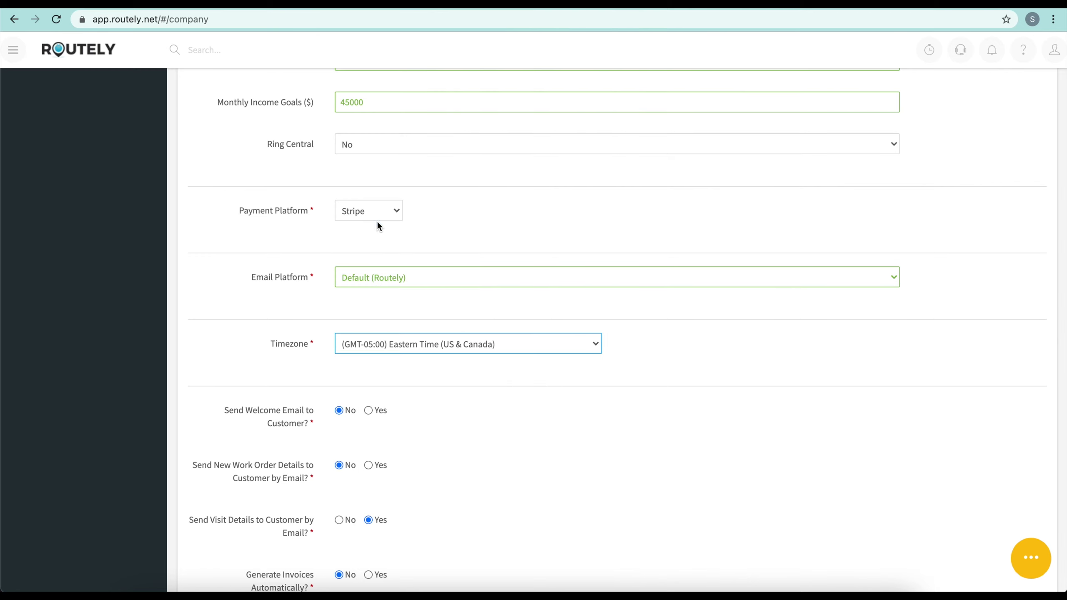
left_click(257, 331)
Save the company settings and check the goals on the dashboard.
scroll(258, 330, "down", 2)
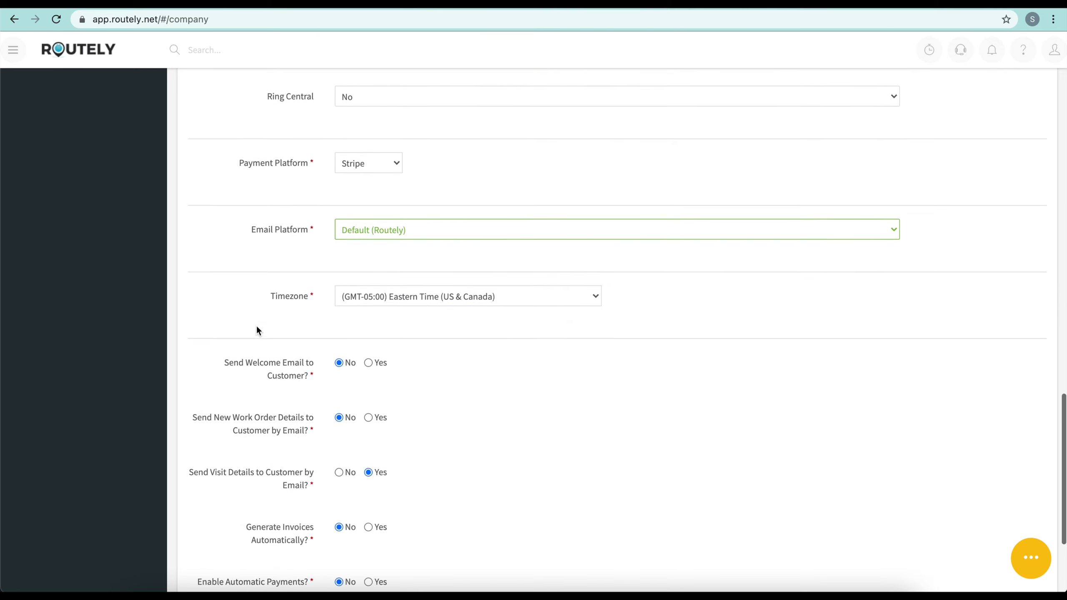
scroll(541, 444, "down", 1)
scroll(540, 445, "down", 2)
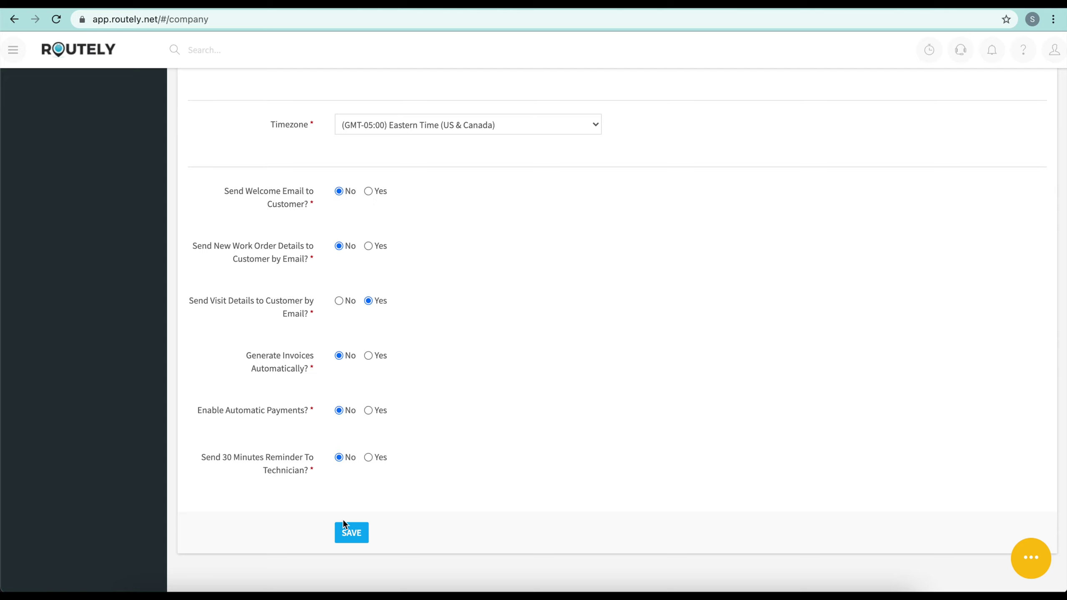
left_click(349, 534)
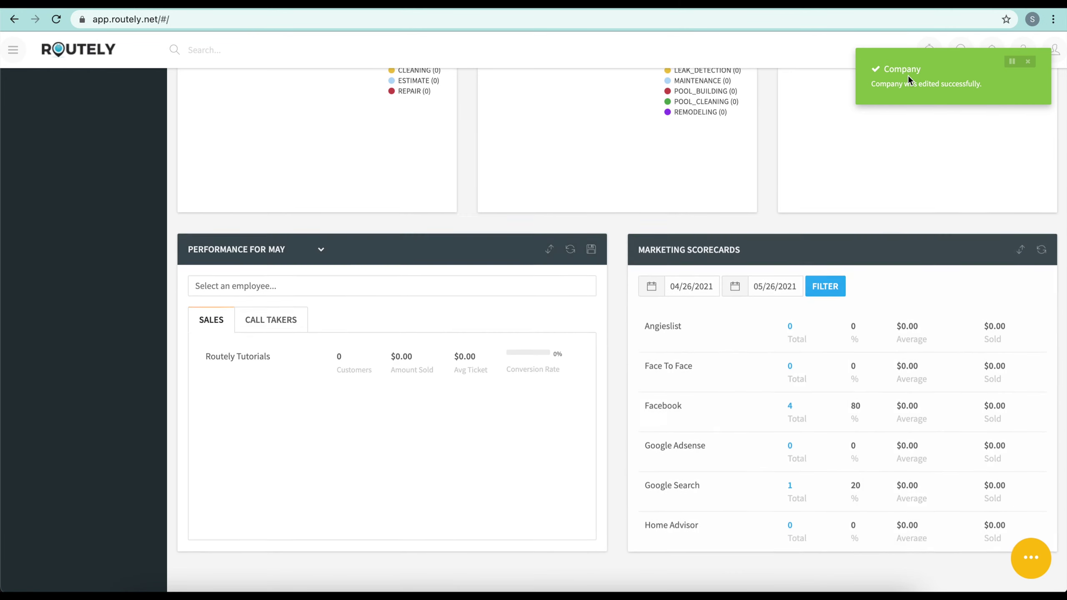
scroll(688, 202, "up", 15)
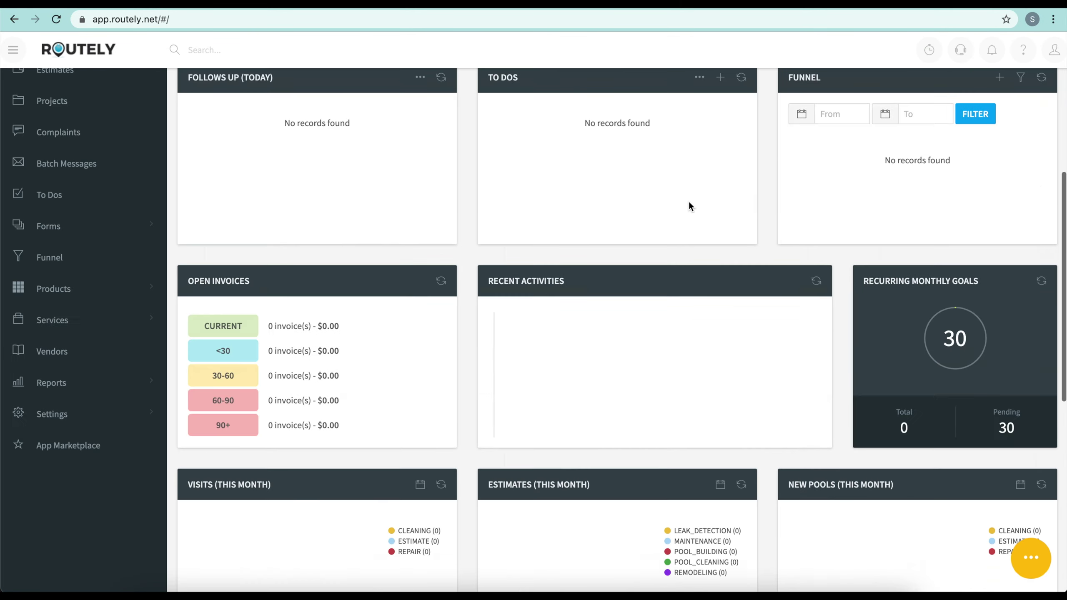